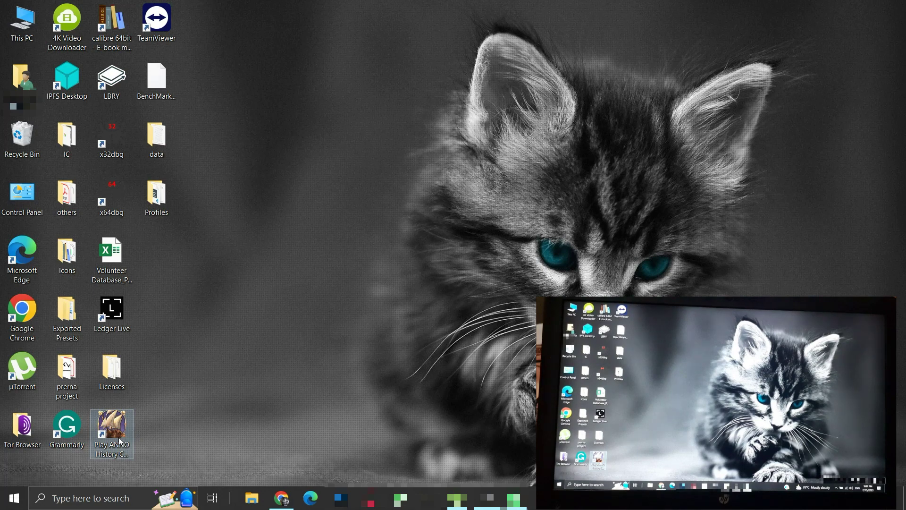
Launch Play ANNO History Collection from the desktop, then open the taskbar menu when it stays black
{"action": "double_click", "coordinate": [120, 440]}
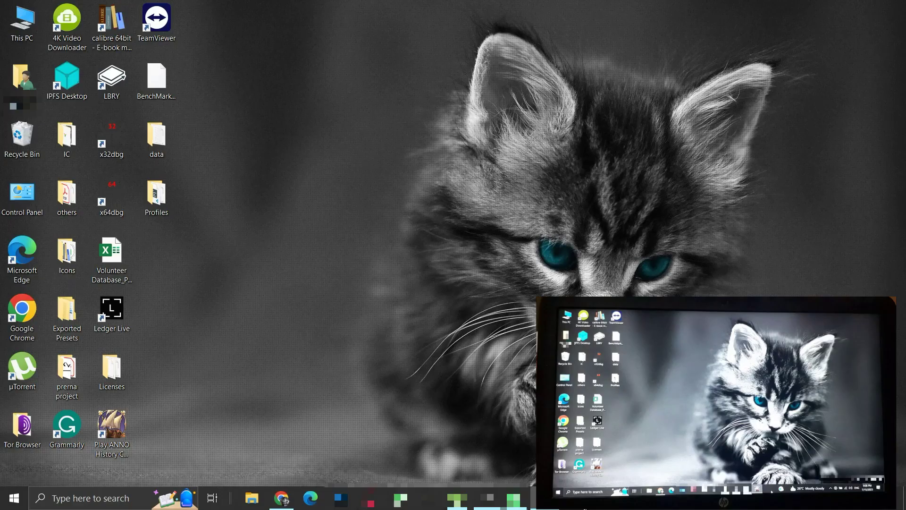
{"action": "right_click", "coordinate": [581, 504]}
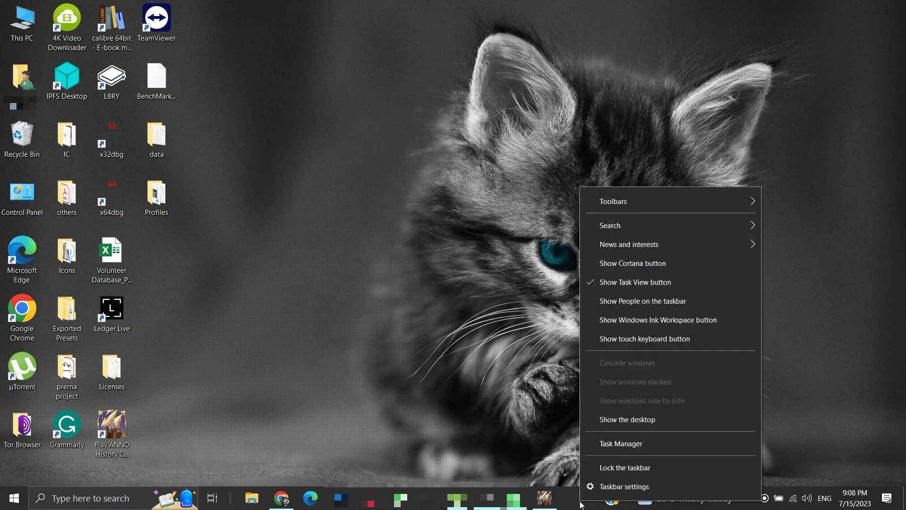
End the stalled Anno1701.exe task in Task Manager and bring up the Play ANNO shortcut's menu
{"action": "left_click", "coordinate": [593, 445]}
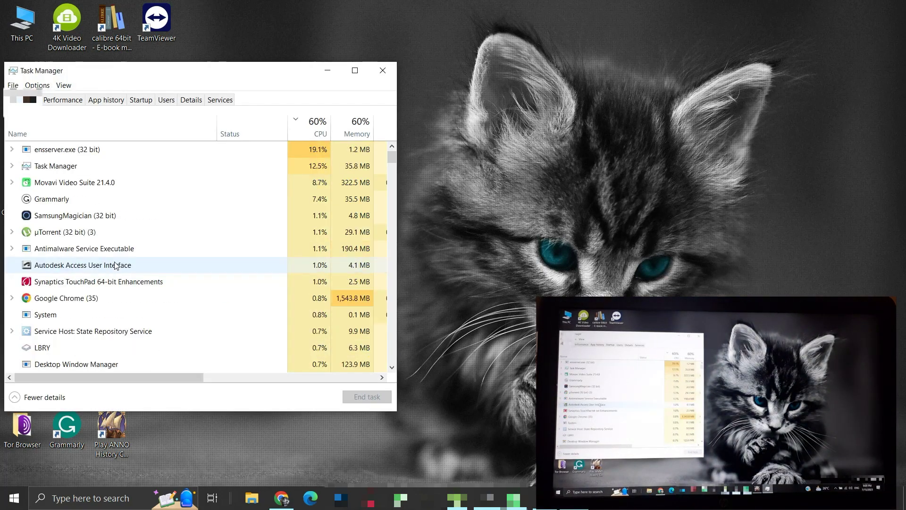
{"action": "left_click", "coordinate": [123, 364]}
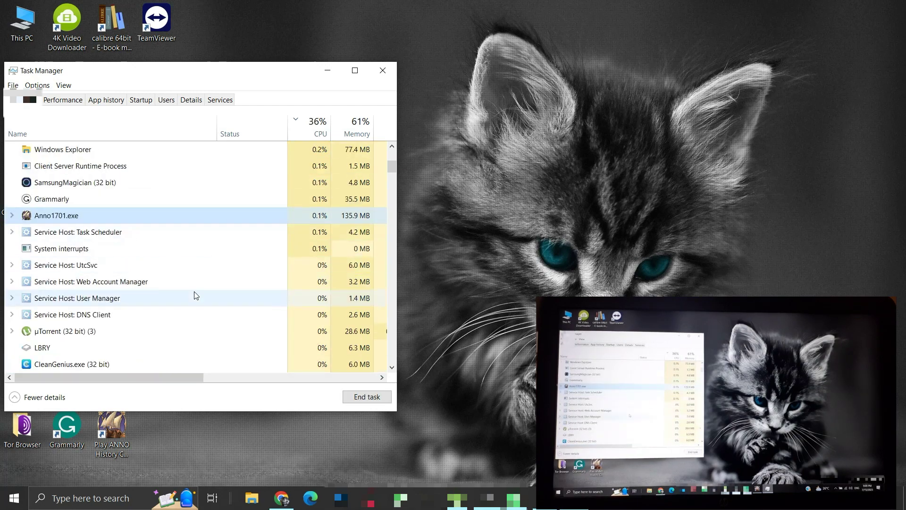
{"action": "left_click", "coordinate": [361, 397]}
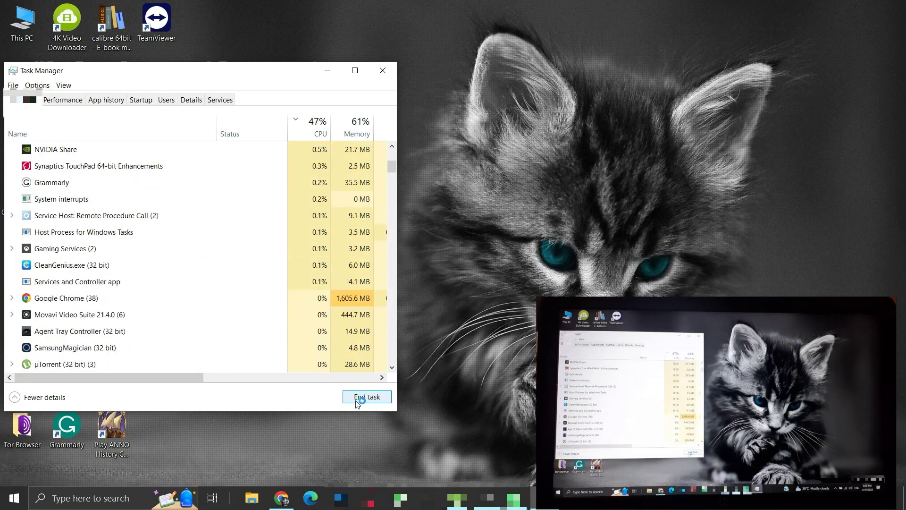
{"action": "left_click", "coordinate": [381, 69]}
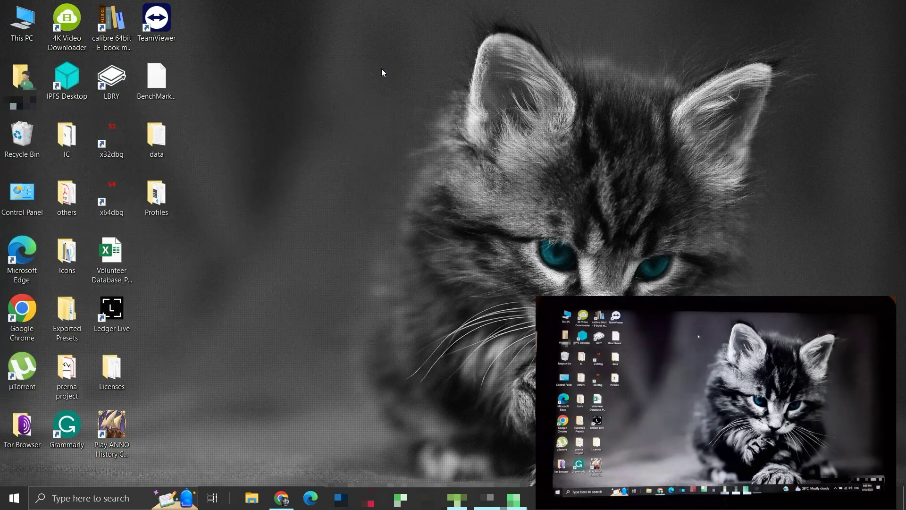
{"action": "left_click", "coordinate": [113, 425]}
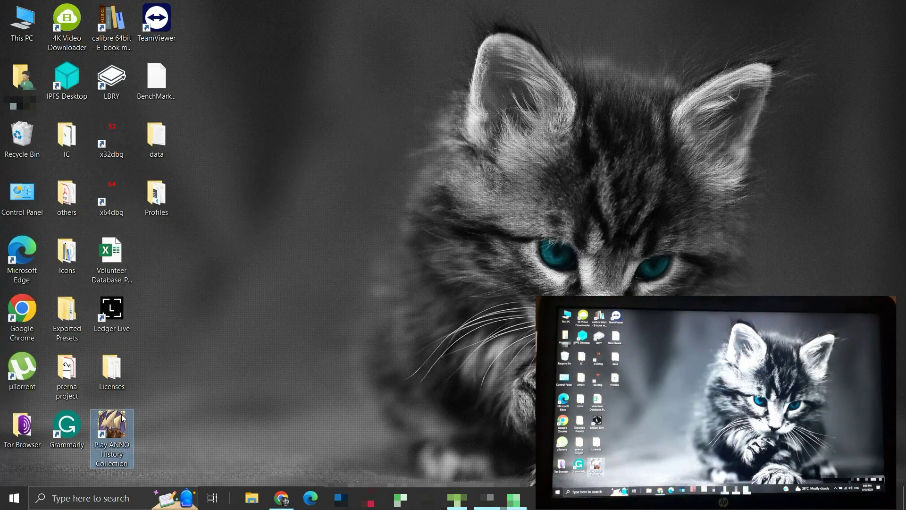
{"action": "right_click", "coordinate": [122, 417]}
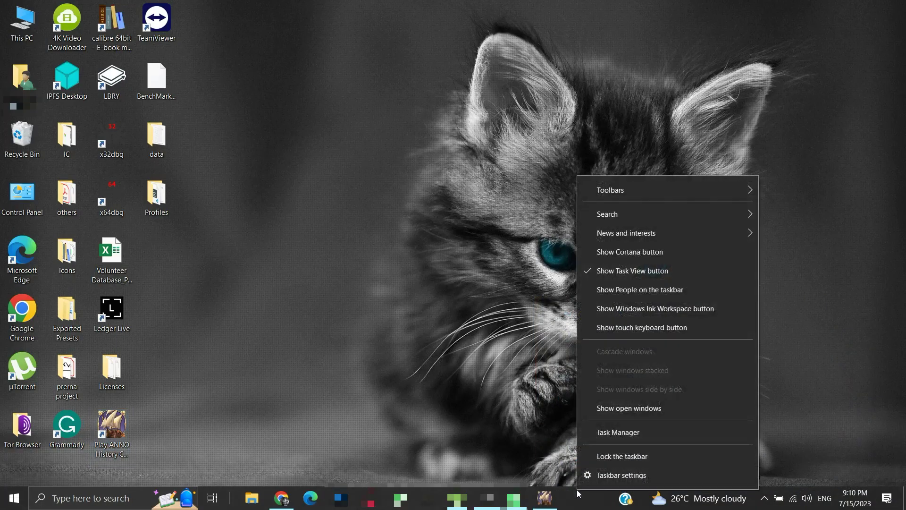
End the relaunched Anno1701.exe process in Task Manager once more and close it
{"action": "left_click", "coordinate": [591, 432]}
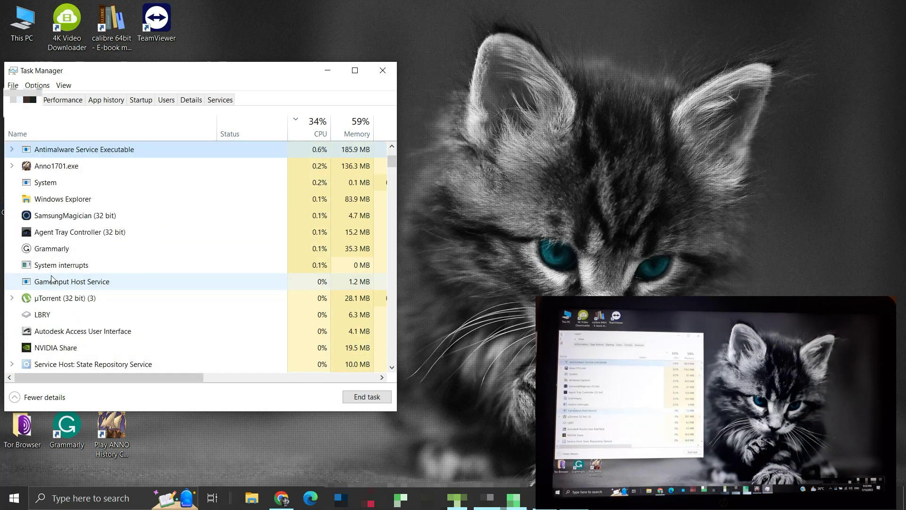
{"action": "type", "text": "an"}
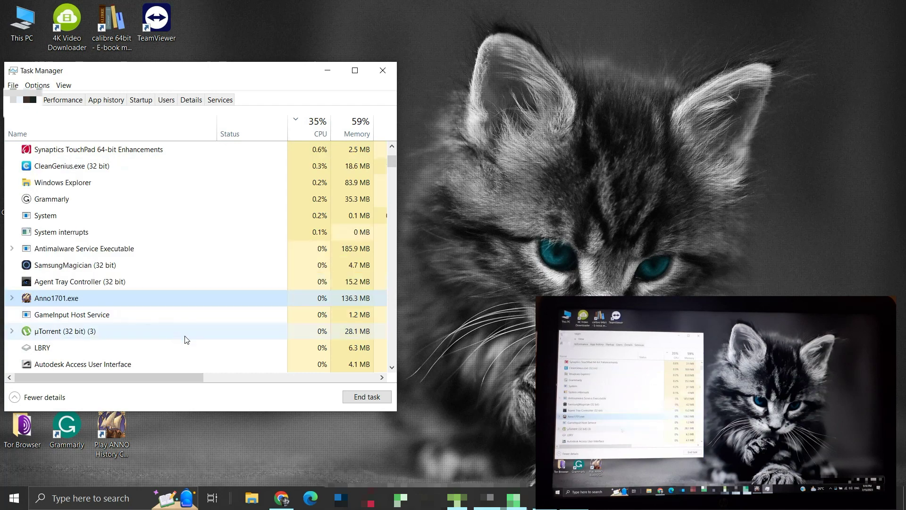
{"action": "left_click", "coordinate": [360, 397]}
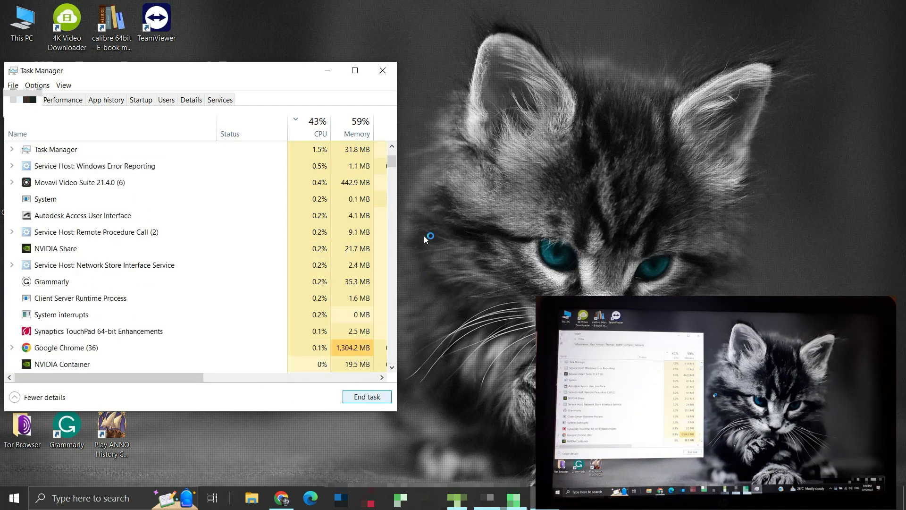
{"action": "left_click", "coordinate": [382, 73]}
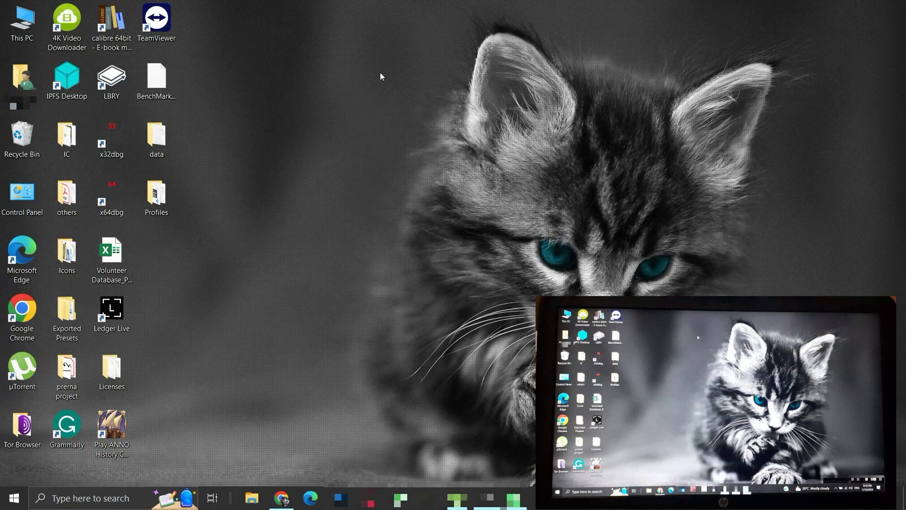
Turn on Legacy Components > DirectPlay in Windows Features and let Windows apply the change
{"action": "left_click", "coordinate": [125, 498]}
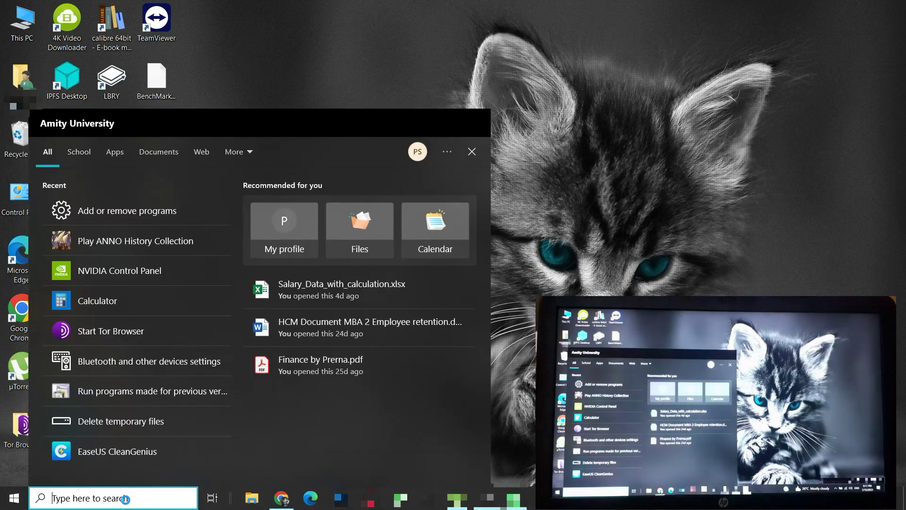
{"action": "type", "text": "turn"}
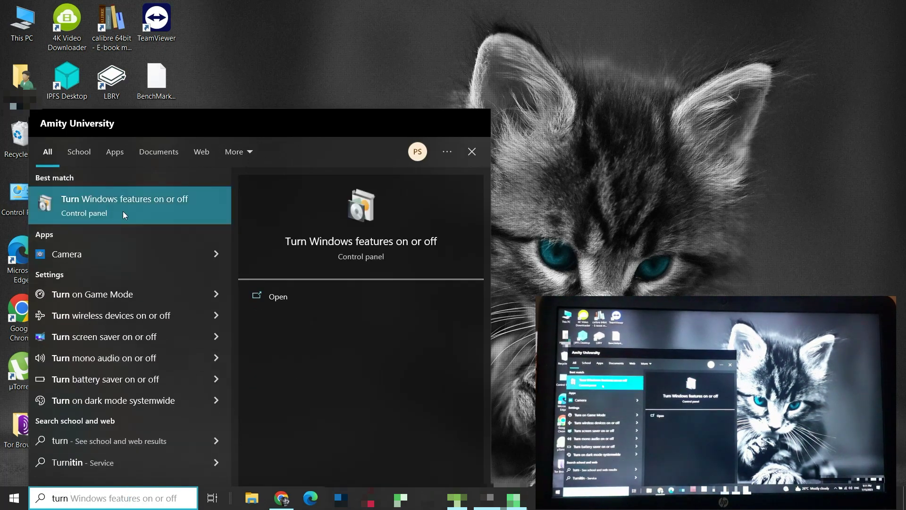
{"action": "left_click", "coordinate": [101, 209]}
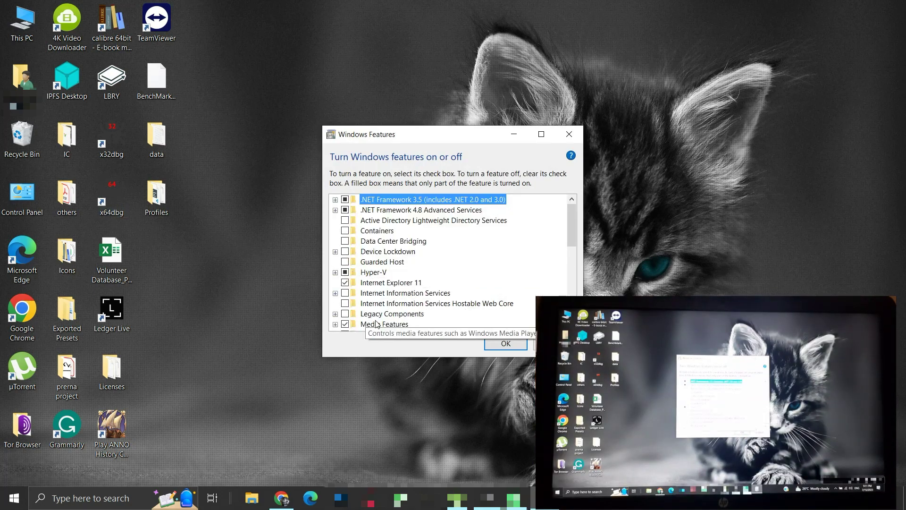
{"action": "left_click", "coordinate": [336, 315]}
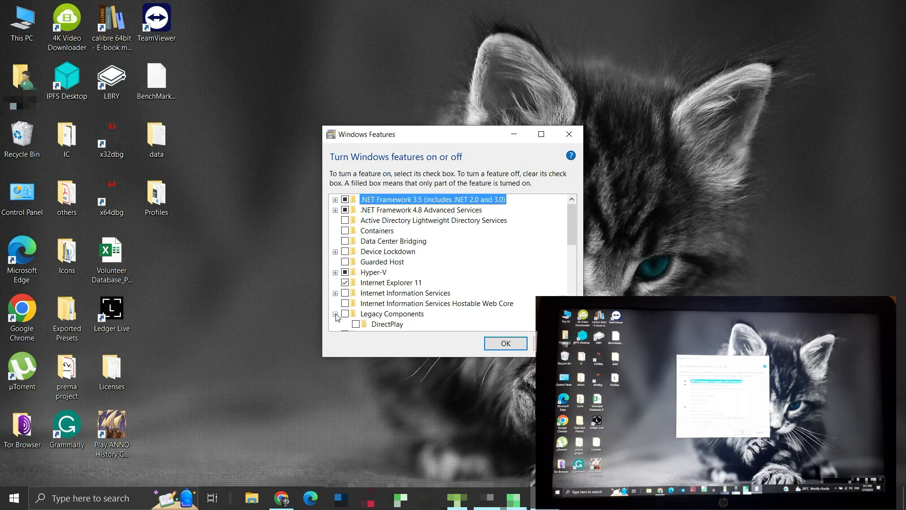
{"action": "left_click", "coordinate": [346, 315]}
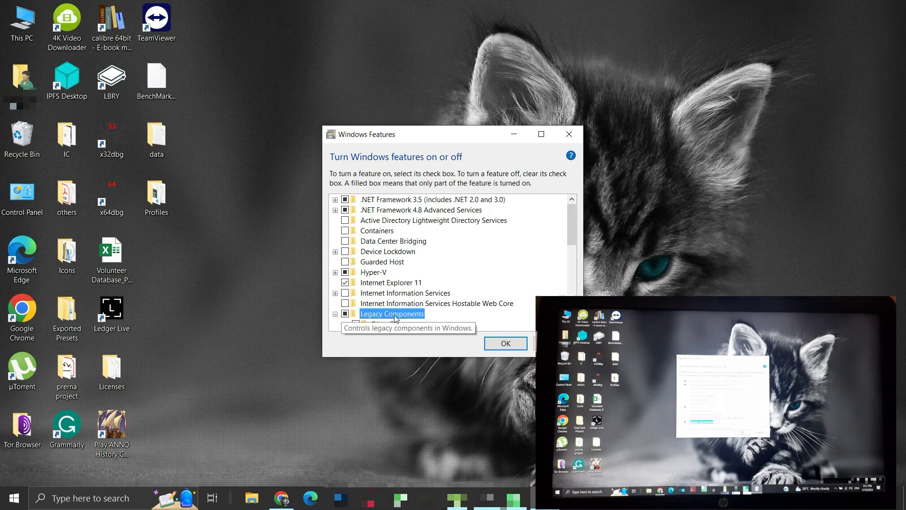
{"action": "left_click", "coordinate": [356, 325]}
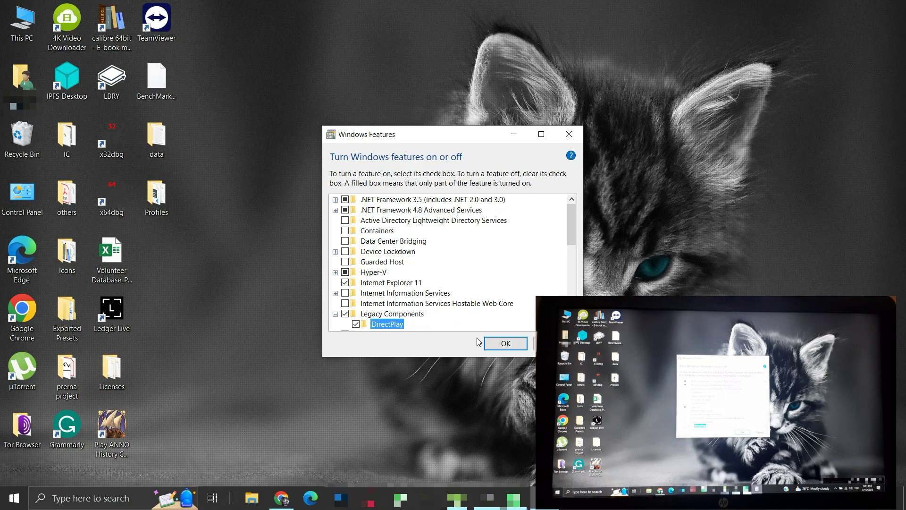
{"action": "left_click", "coordinate": [491, 343]}
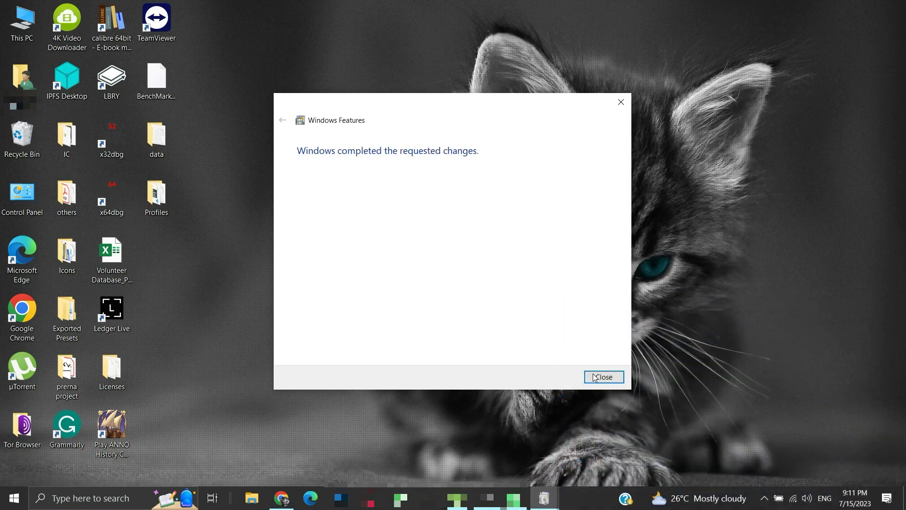
{"action": "left_click", "coordinate": [602, 377]}
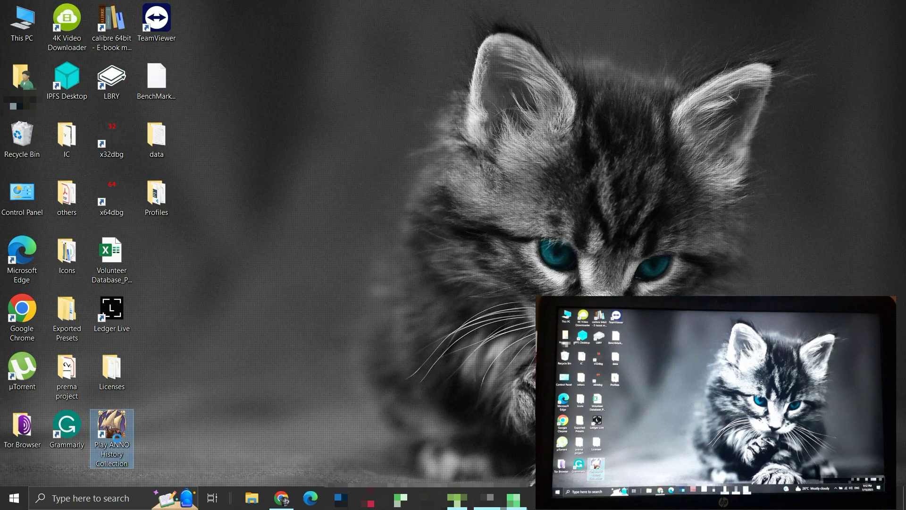
Open the Anno 1701 History Edition folder through the Play ANNO shortcut's Open File Location
{"action": "right_click", "coordinate": [118, 442]}
{"action": "left_click", "coordinate": [127, 432]}
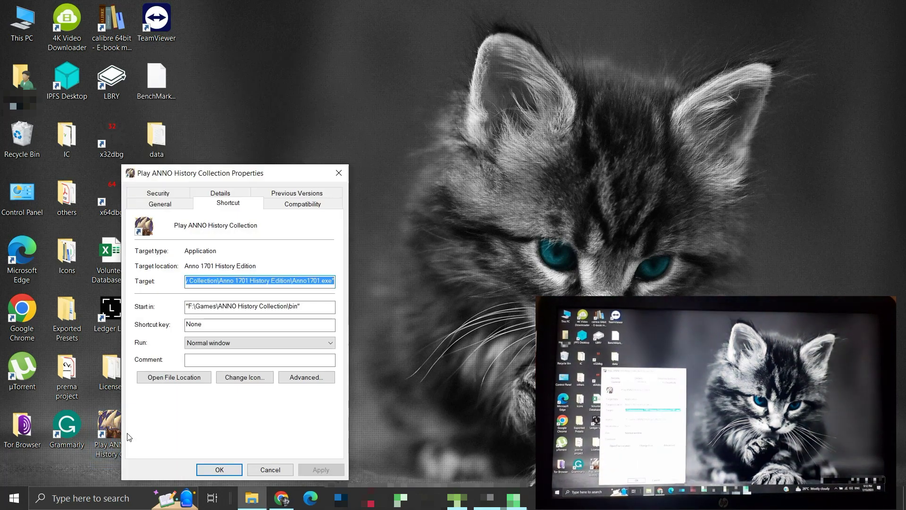
{"action": "left_click", "coordinate": [161, 381]}
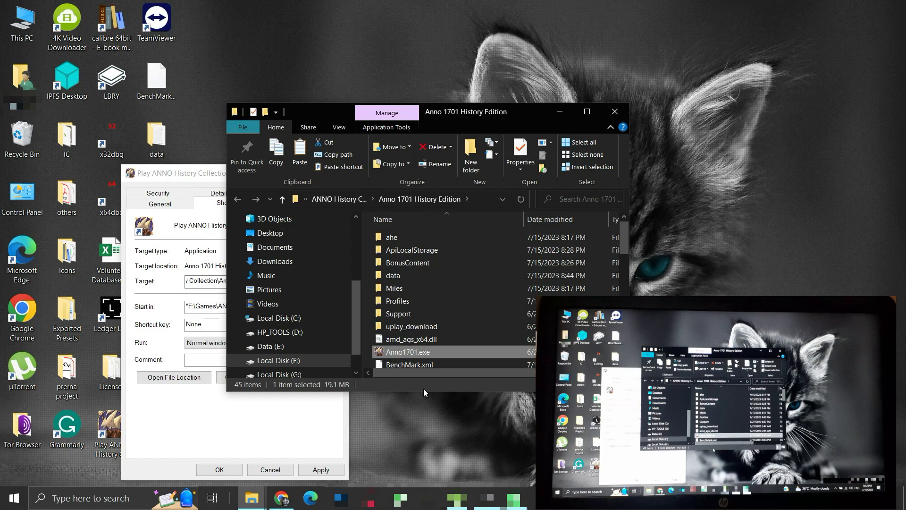
Set Anno1701.exe to Windows 8 compatibility mode as administrator, apply, and close the folder
{"action": "right_click", "coordinate": [422, 353]}
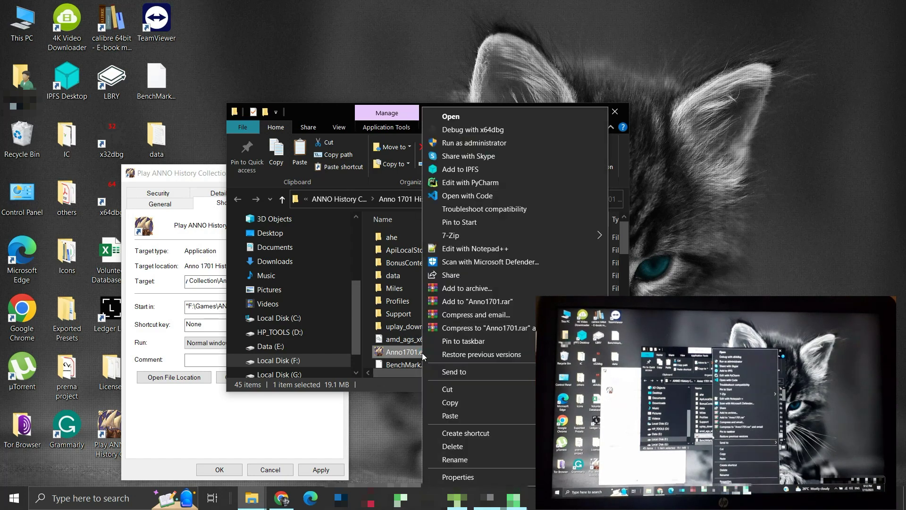
{"action": "left_click", "coordinate": [463, 476]}
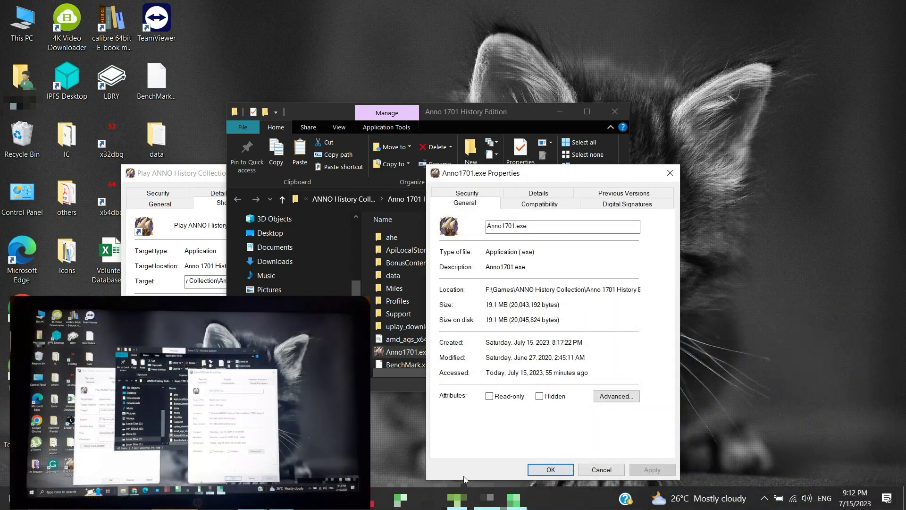
{"action": "left_click", "coordinate": [540, 204]}
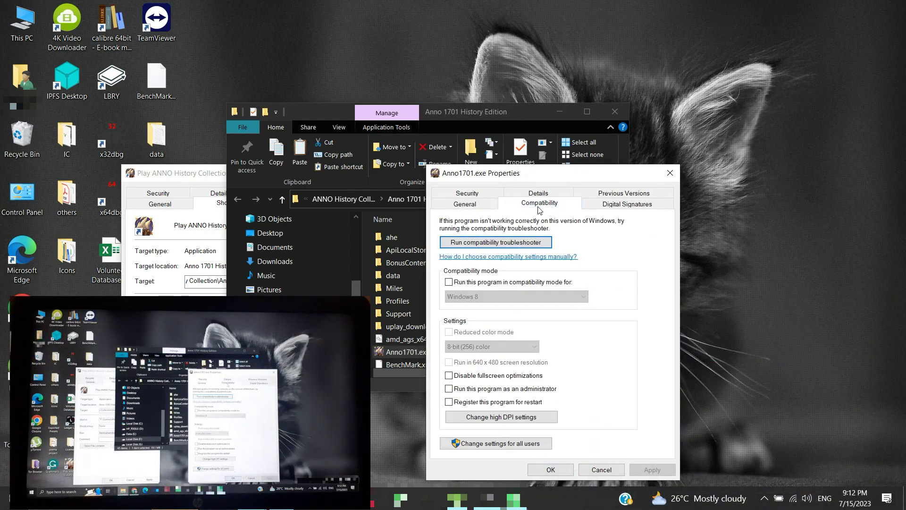
{"action": "left_click", "coordinate": [448, 283]}
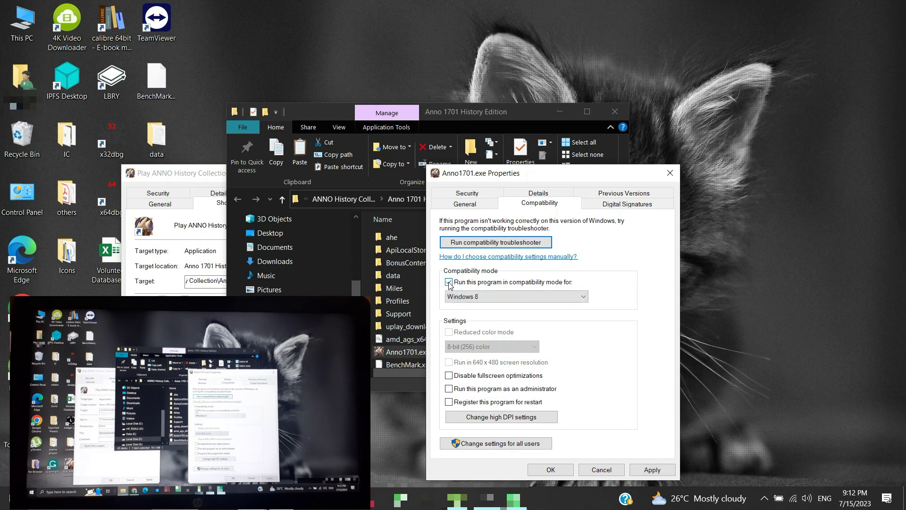
{"action": "left_click", "coordinate": [513, 297]}
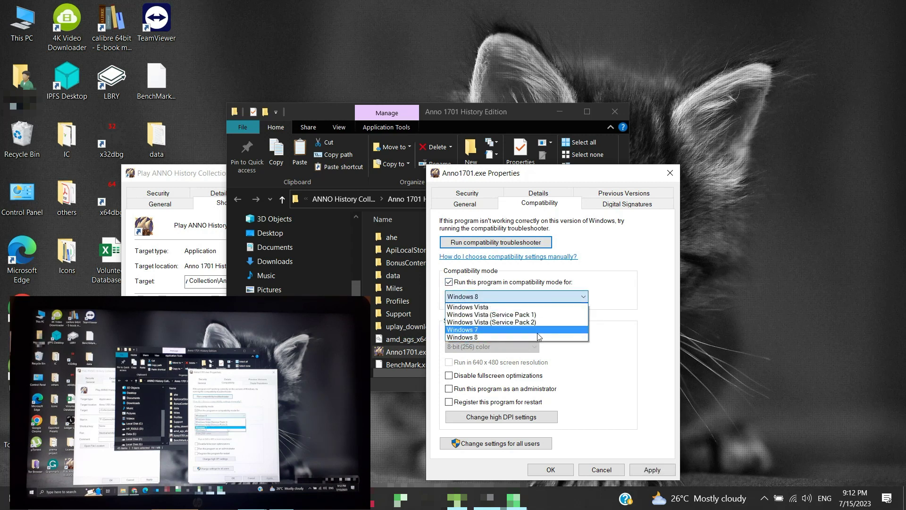
{"action": "left_click", "coordinate": [539, 337]}
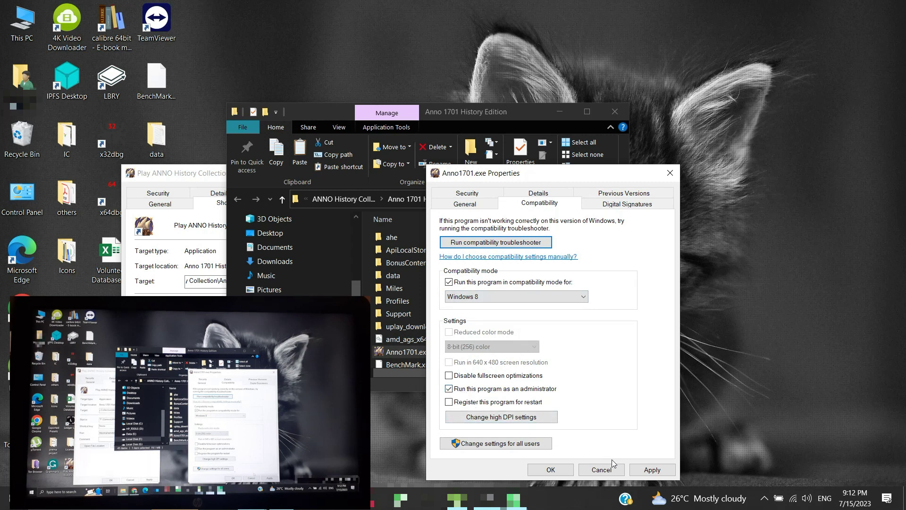
{"action": "left_click", "coordinate": [648, 470]}
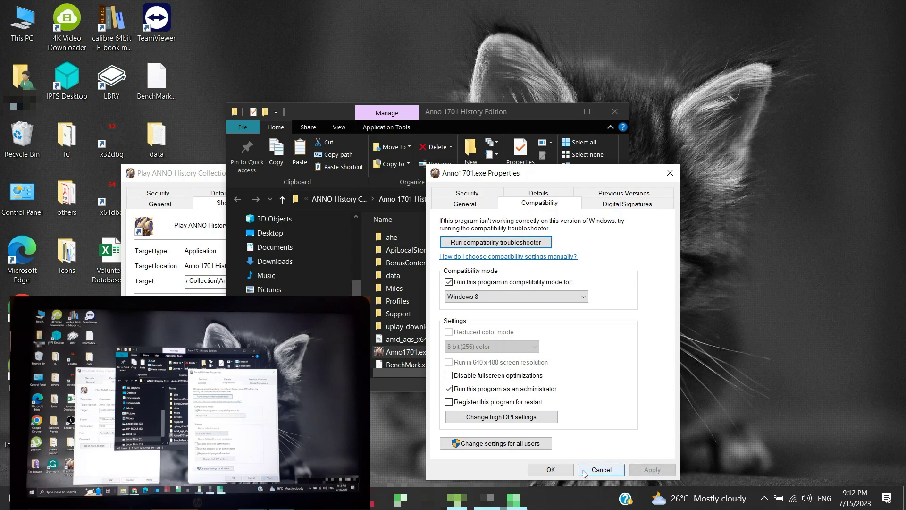
{"action": "left_click", "coordinate": [563, 472]}
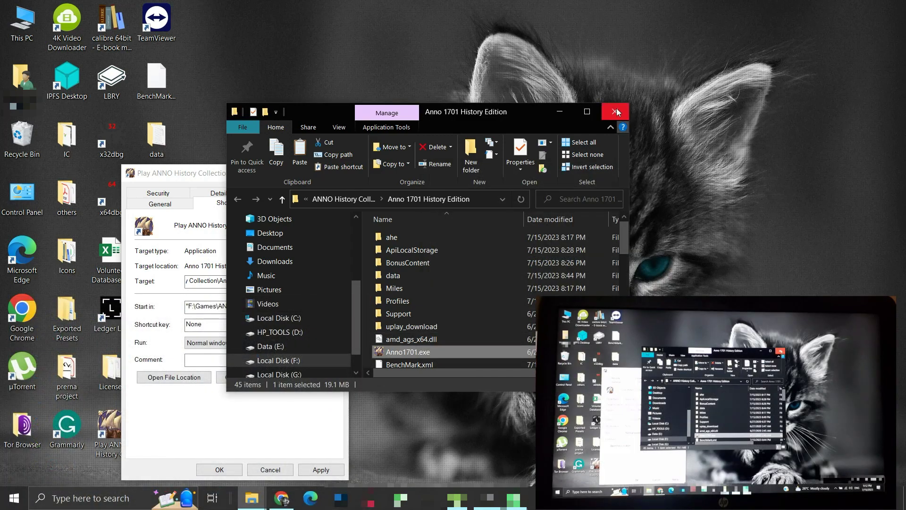
{"action": "left_click", "coordinate": [616, 111]}
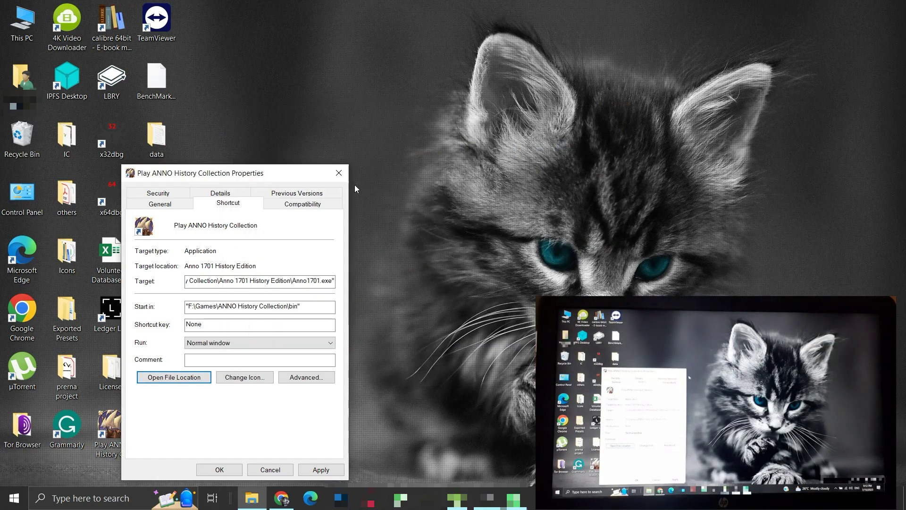
Close the shortcut's Properties and end the stalled Anno1701.exe task in Task Manager
{"action": "left_click", "coordinate": [339, 173]}
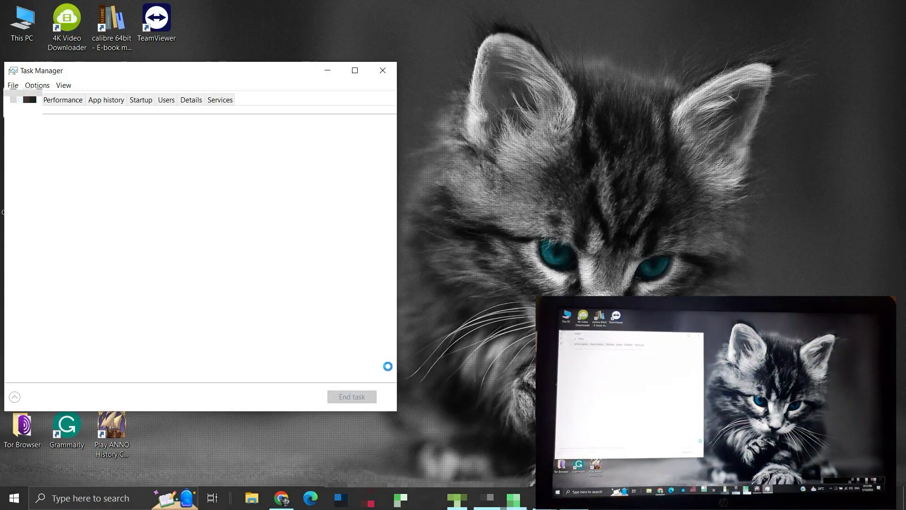
{"action": "left_click", "coordinate": [121, 299]}
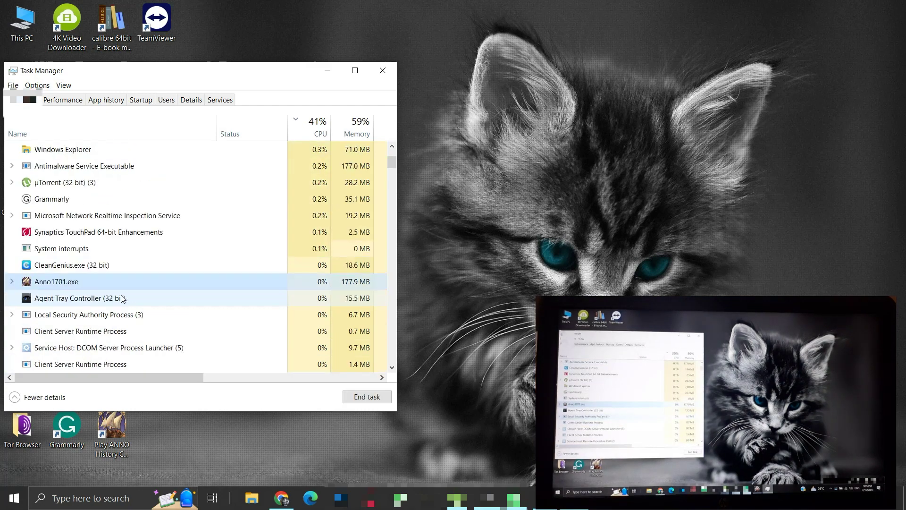
{"action": "left_click", "coordinate": [374, 399]}
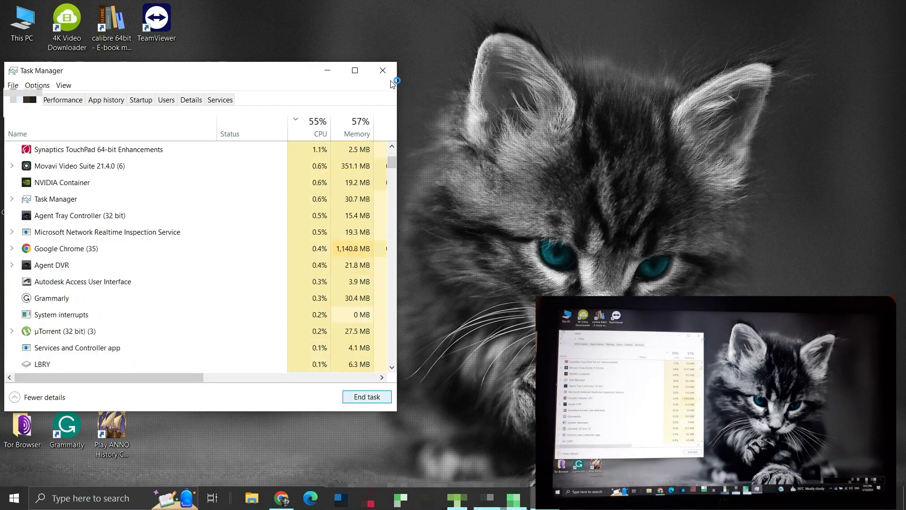
{"action": "left_click", "coordinate": [383, 71]}
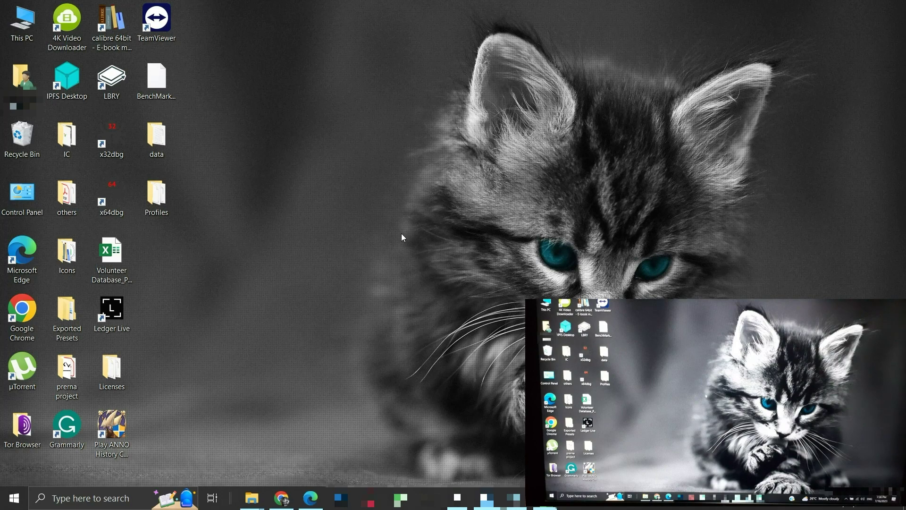
From the game folder, send Anno1701.exe to the desktop as a new shortcut
{"action": "left_click", "coordinate": [112, 446]}
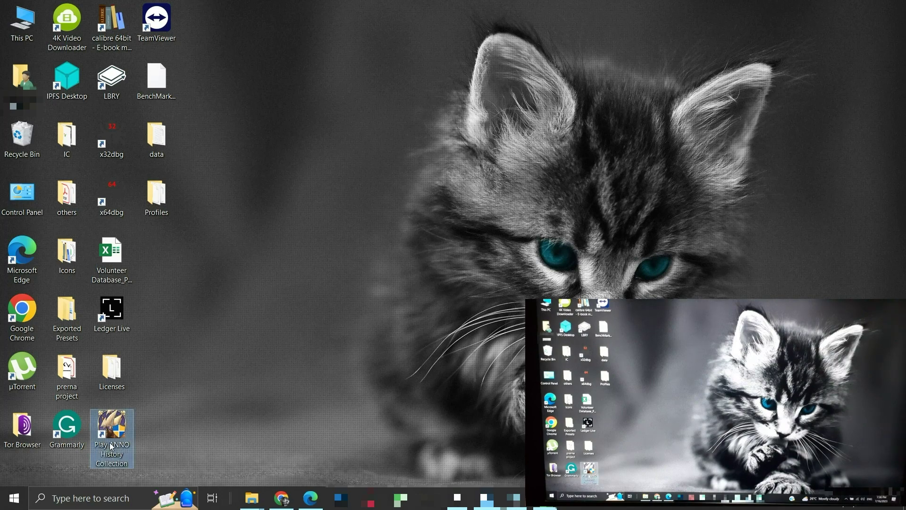
{"action": "right_click", "coordinate": [111, 444]}
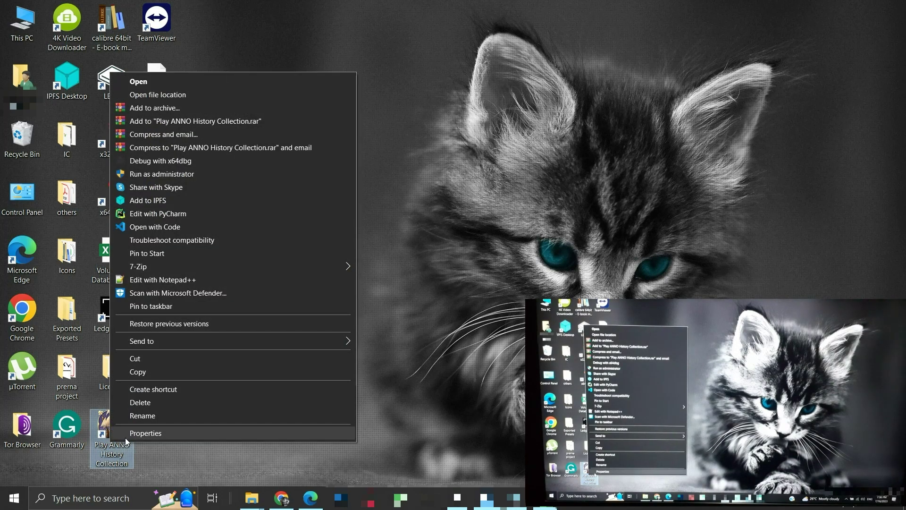
{"action": "left_click", "coordinate": [126, 438]}
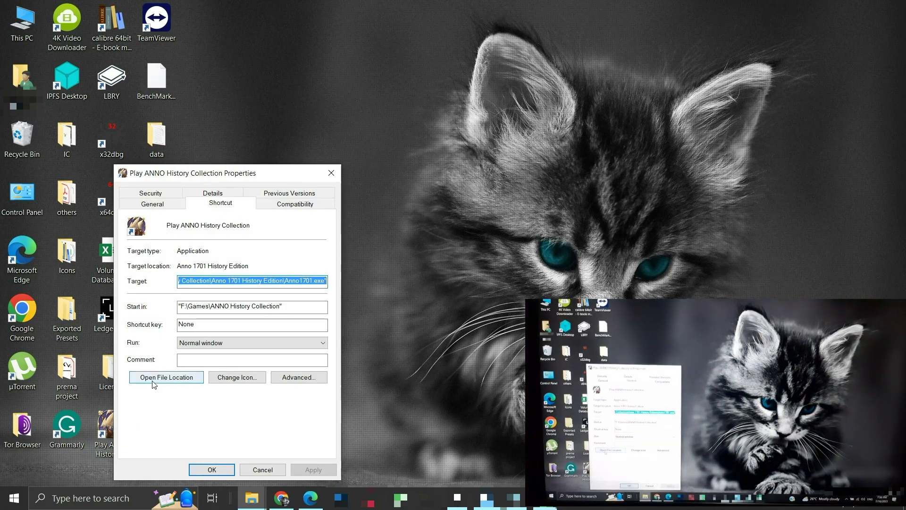
{"action": "left_click", "coordinate": [153, 382]}
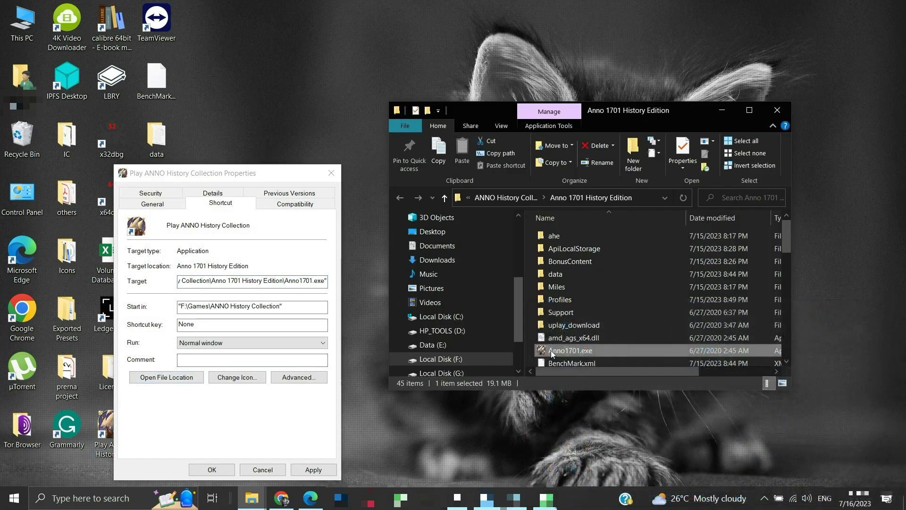
{"action": "right_click", "coordinate": [551, 351]}
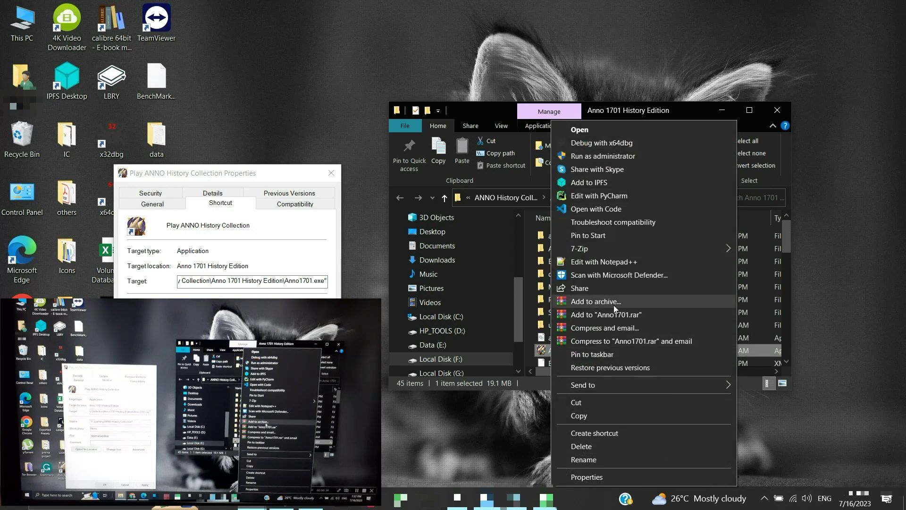
{"action": "mouse_move", "coordinate": [668, 382]}
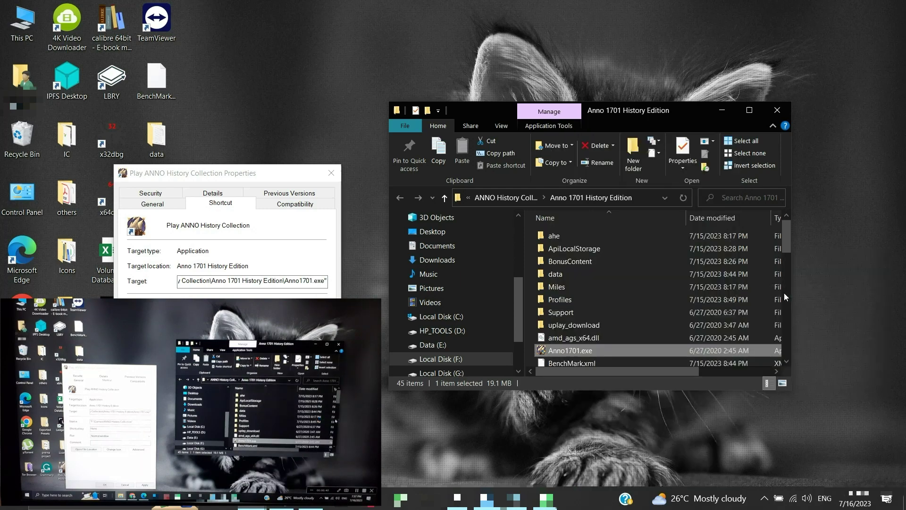
{"action": "left_click", "coordinate": [778, 111]}
Close the Play ANNO shortcut's Properties window, leaving the new Anno1701.exe shortcut on the desktop
{"action": "left_click", "coordinate": [331, 180]}
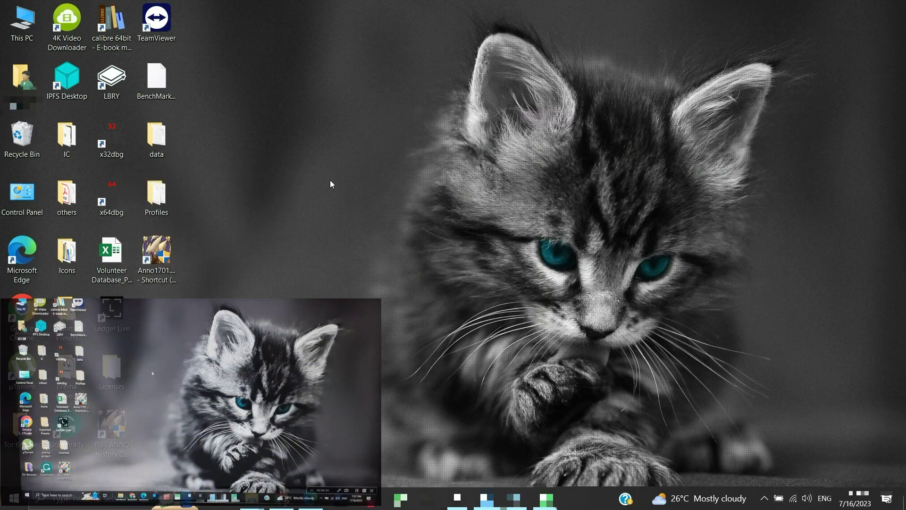